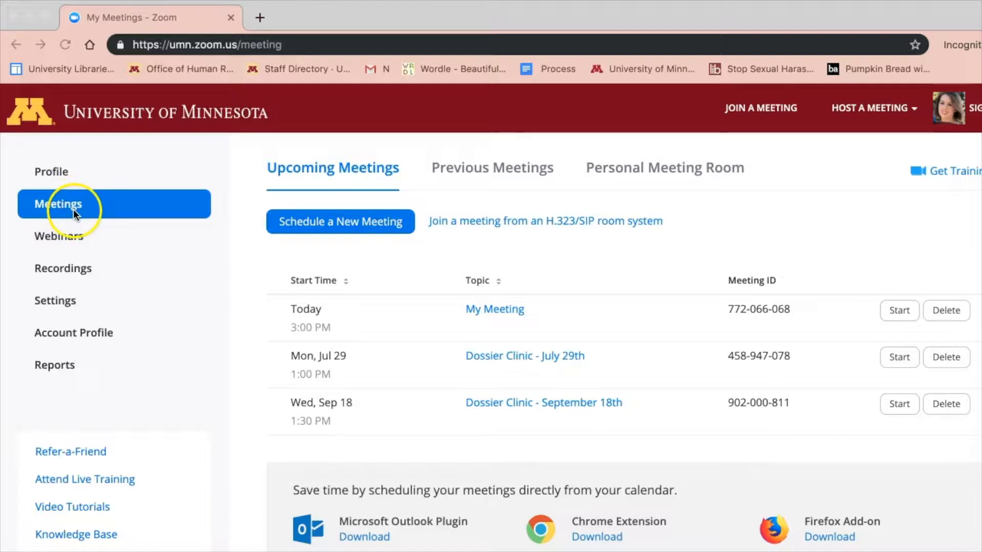
# Step: Start a new meeting and title it 'UL400 First Round Interviews'
pyautogui.click(311, 224)
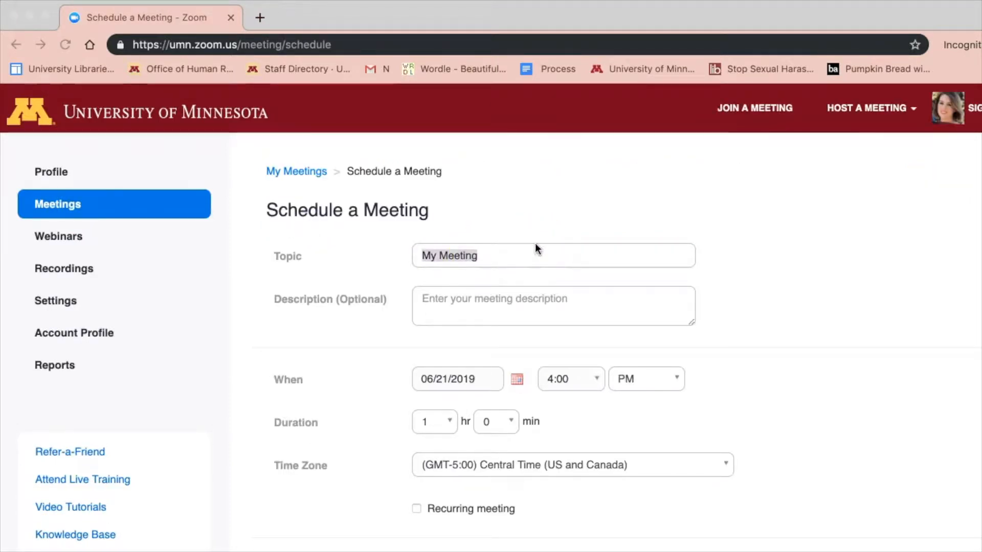
pyautogui.click(530, 256)
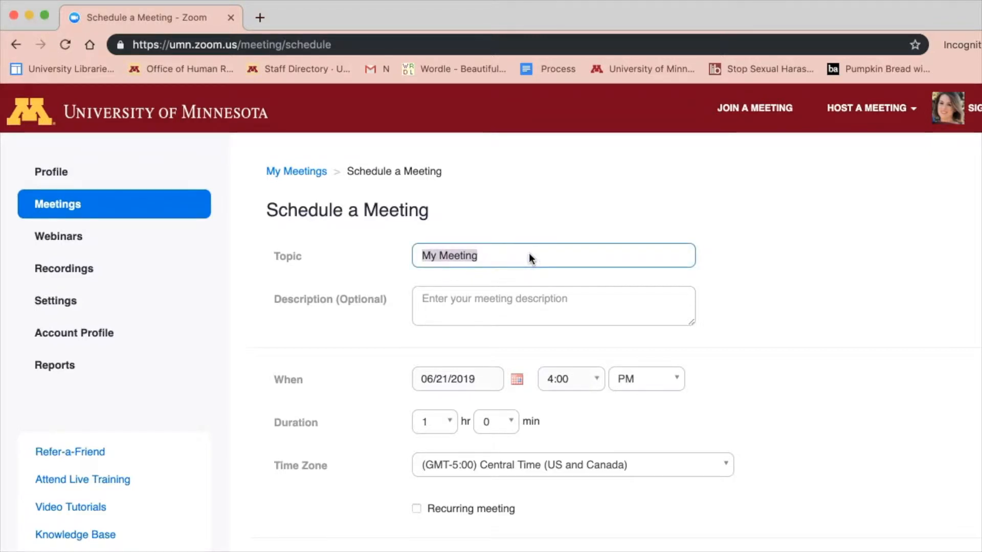
pyautogui.press('BackSpace')
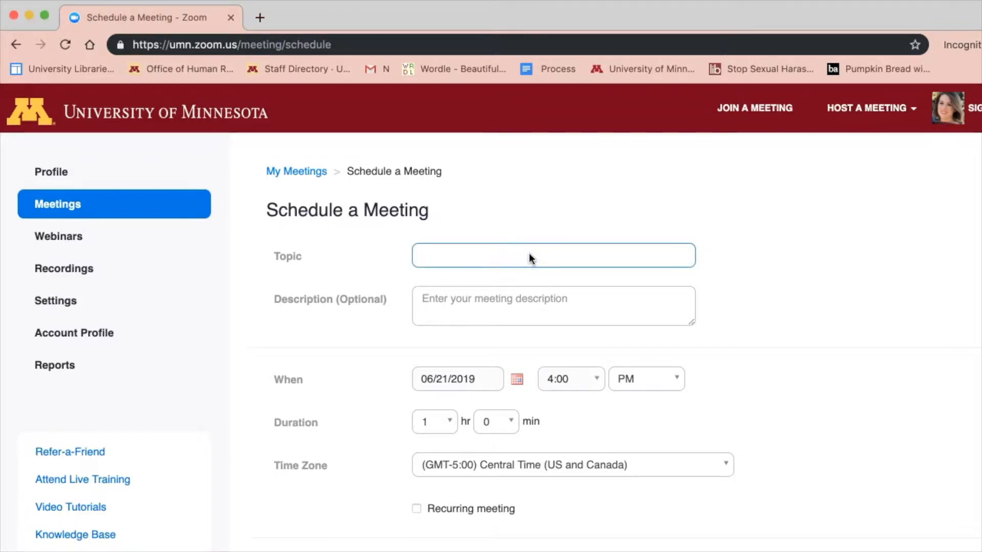
pyautogui.write('UL400 First Round Interviews')
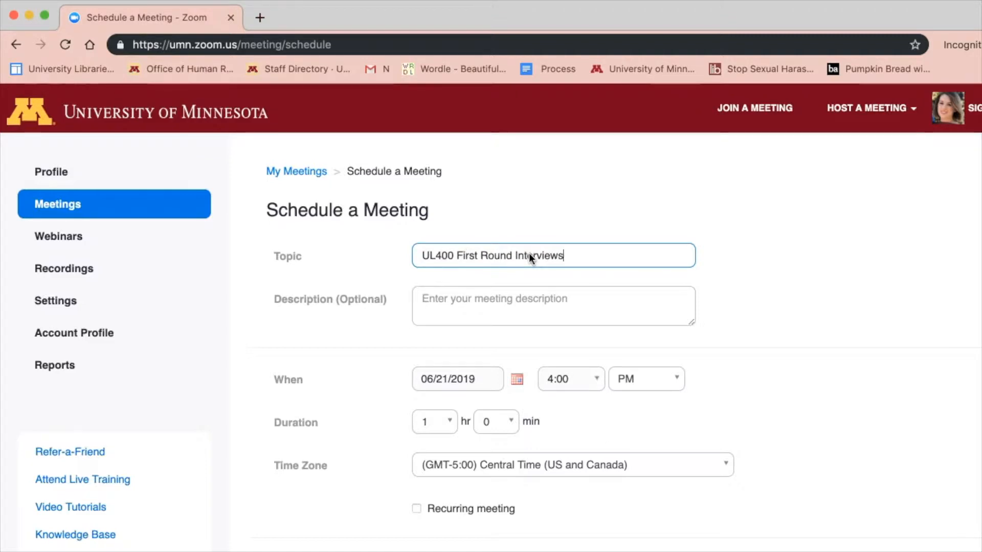
# Step: Schedule it for 06/28/2019 at 1:00 PM with a 3-hour duration
pyautogui.click(518, 377)
pyautogui.click(527, 504)
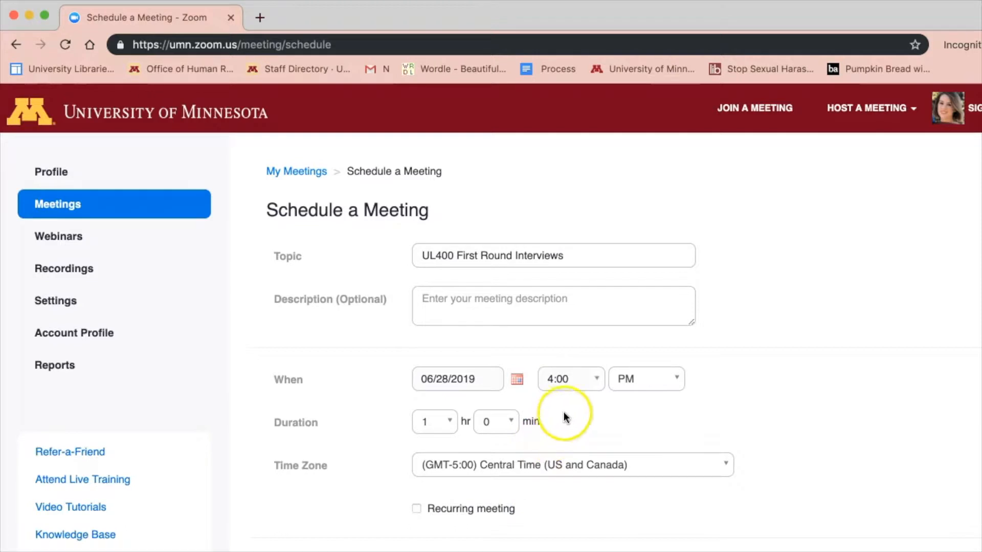
pyautogui.click(598, 379)
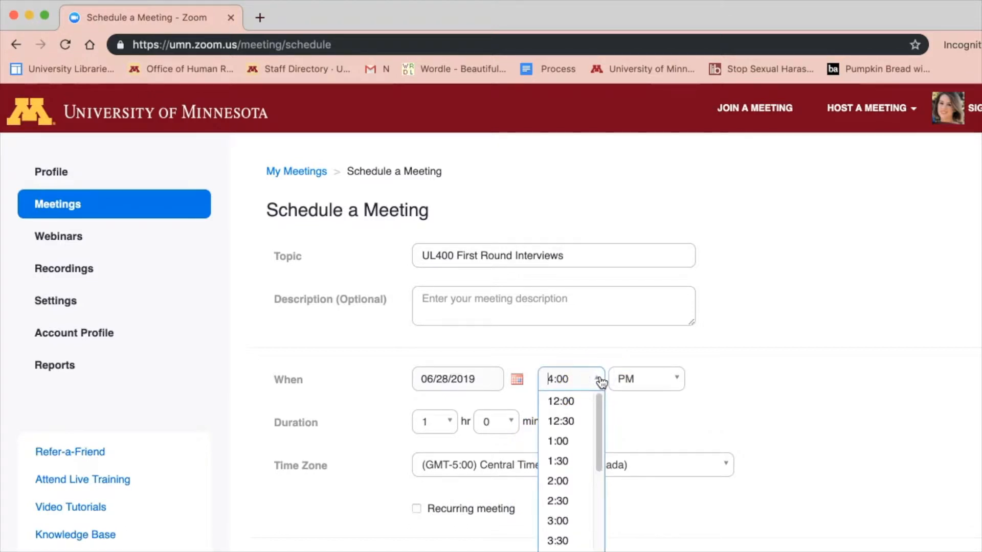
pyautogui.click(583, 446)
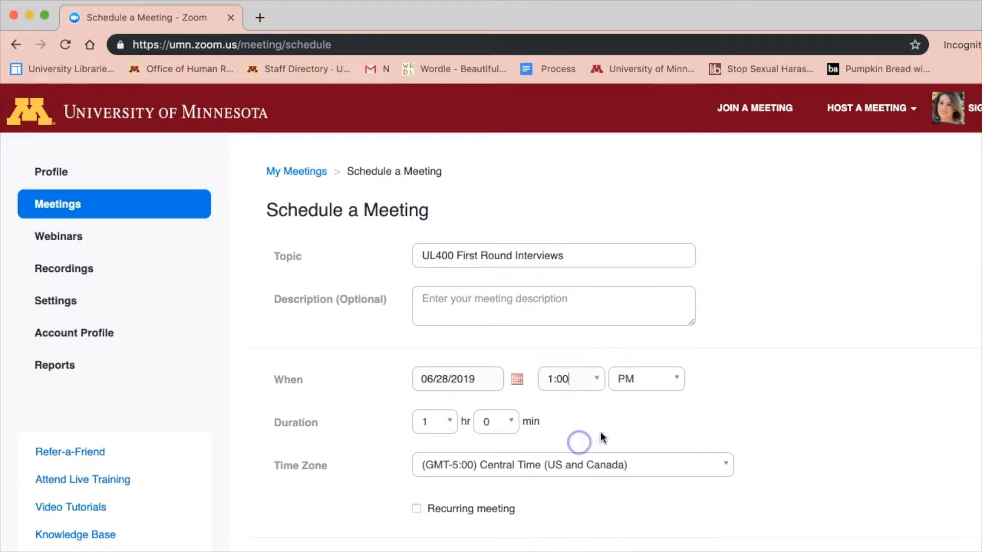
pyautogui.click(450, 424)
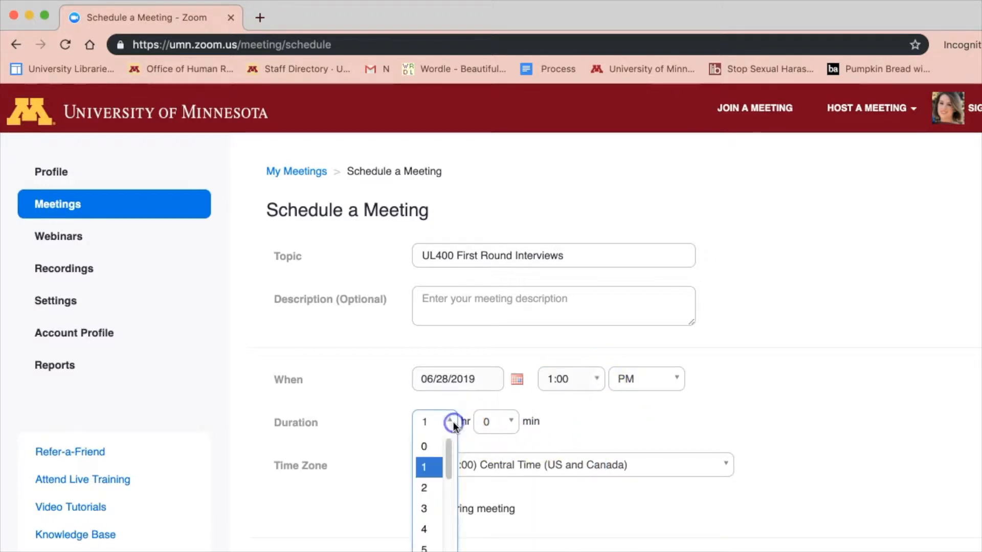
pyautogui.click(443, 511)
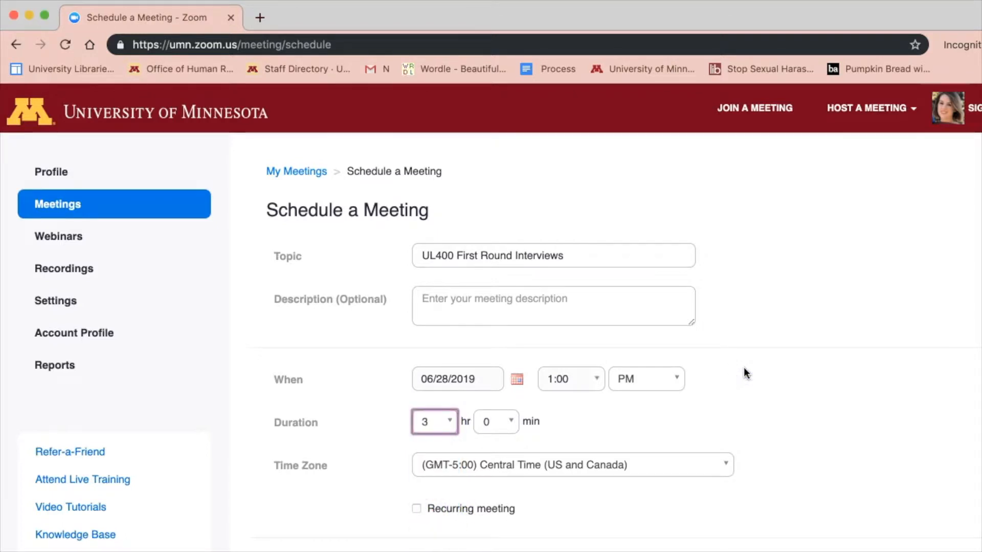
# Step: Set meeting audio to allow both telephone and computer audio
pyautogui.scroll(-5, 744, 369)
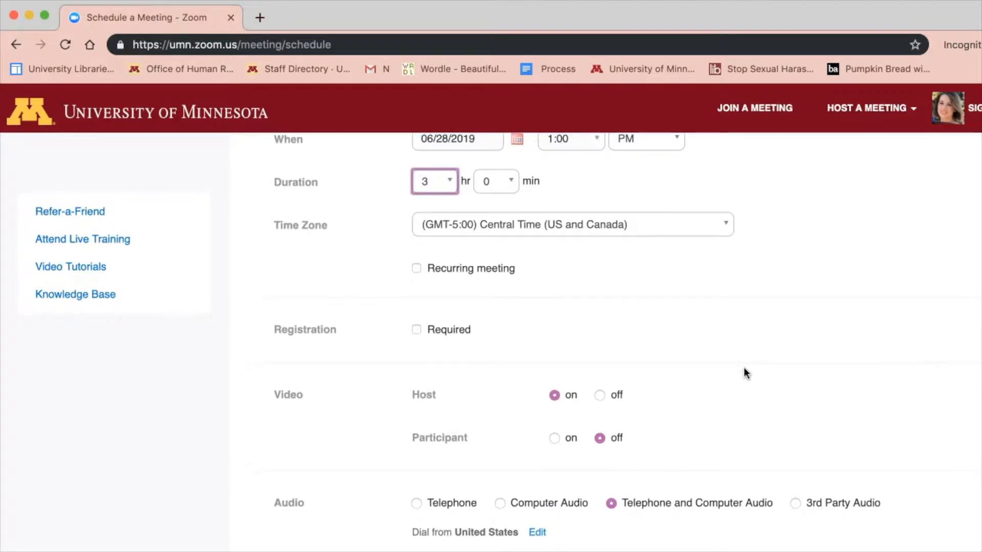
pyautogui.scroll(-1, 744, 369)
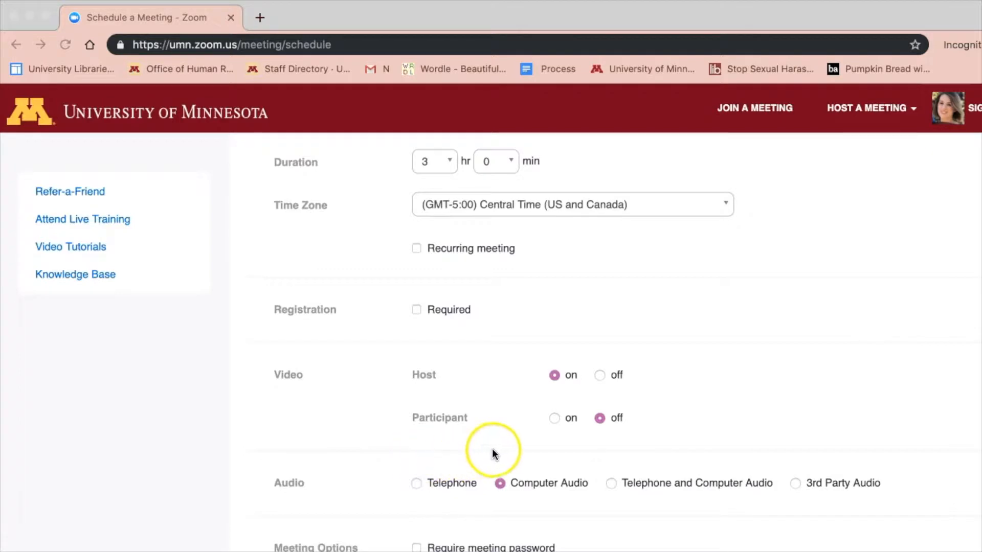
pyautogui.click(611, 483)
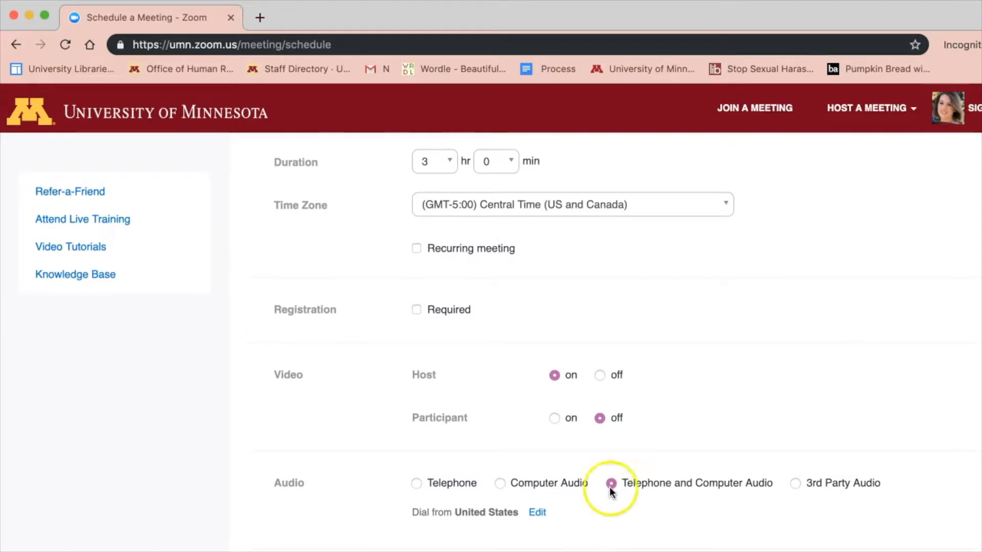
# Step: Enable the waiting room and save the meeting
pyautogui.click(232, 445)
pyautogui.scroll(-2, 245, 443)
pyautogui.scroll(-5, 245, 443)
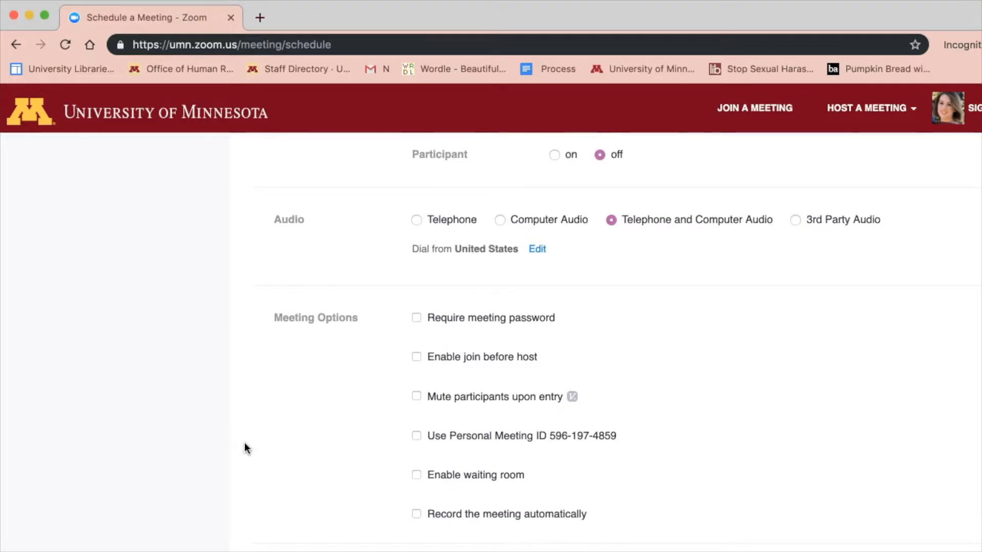
pyautogui.click(417, 475)
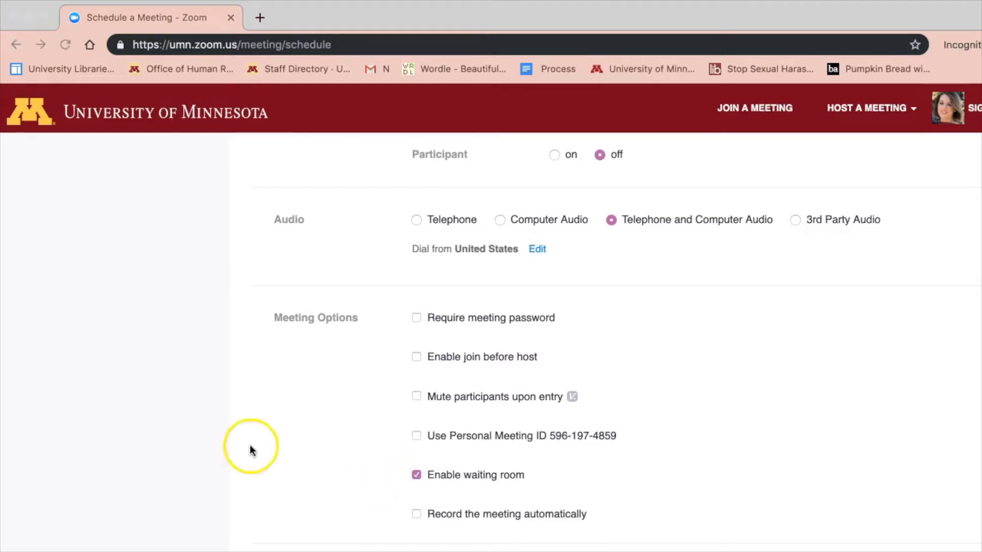
pyautogui.scroll(-3, 250, 449)
pyautogui.scroll(-1, 251, 450)
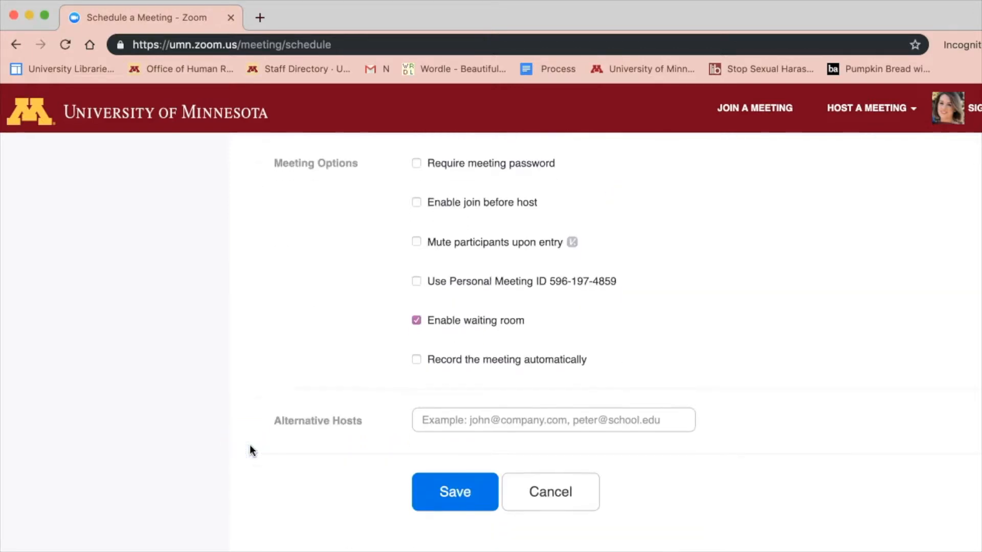
pyautogui.click(447, 470)
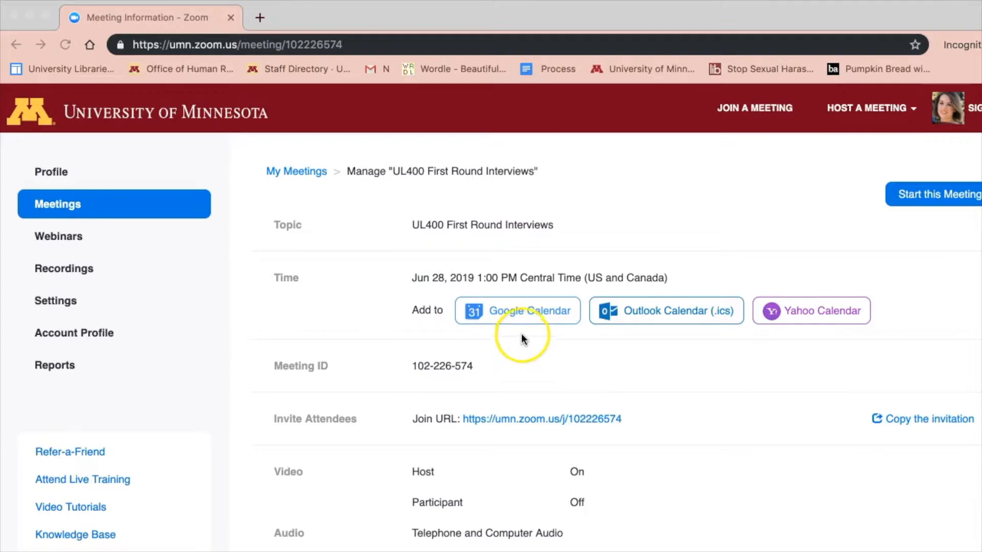
# Step: Choose Google Calendar as the calendar to add the saved meeting to
pyautogui.click(527, 312)
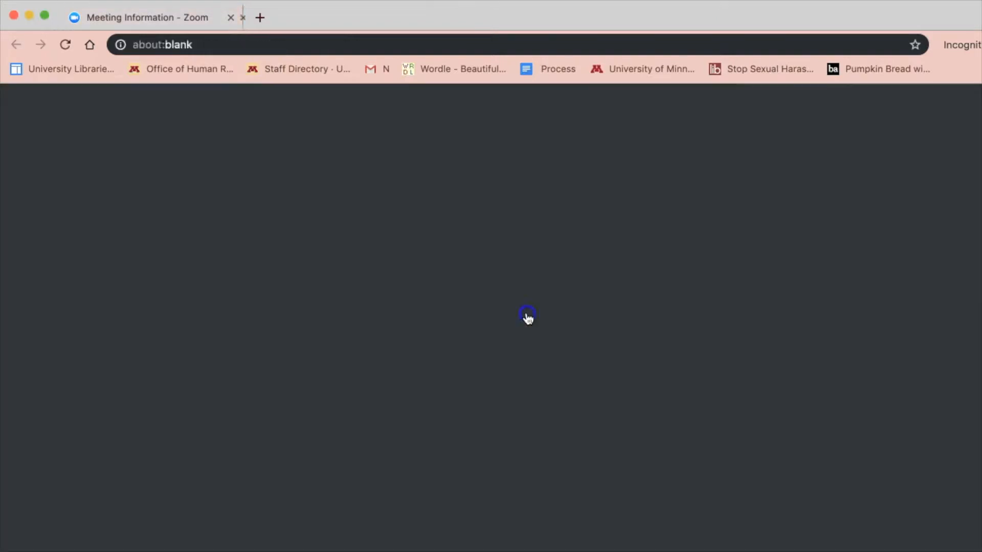
# Step: Sign in with the Google account e-mail and allow Zoom to view and edit calendar events
pyautogui.click(520, 346)
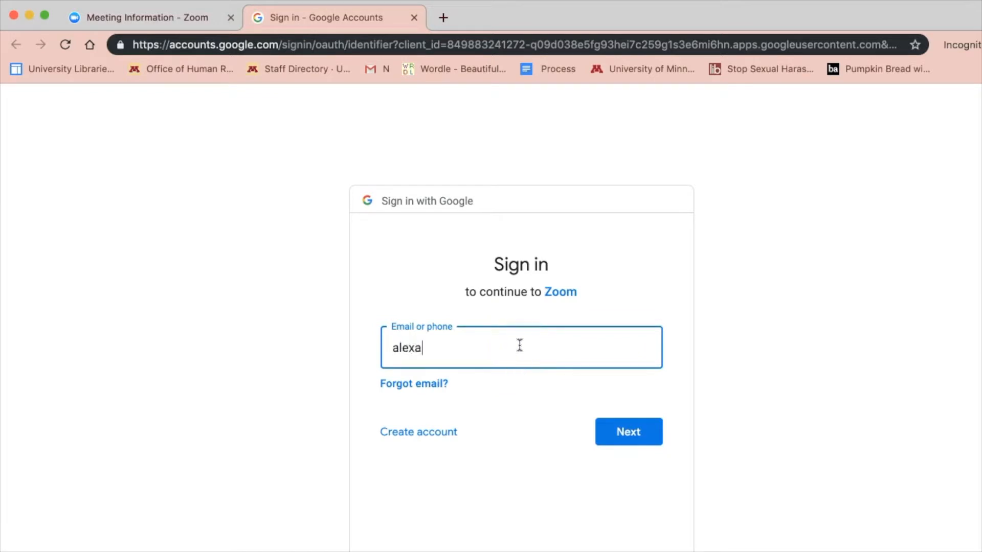
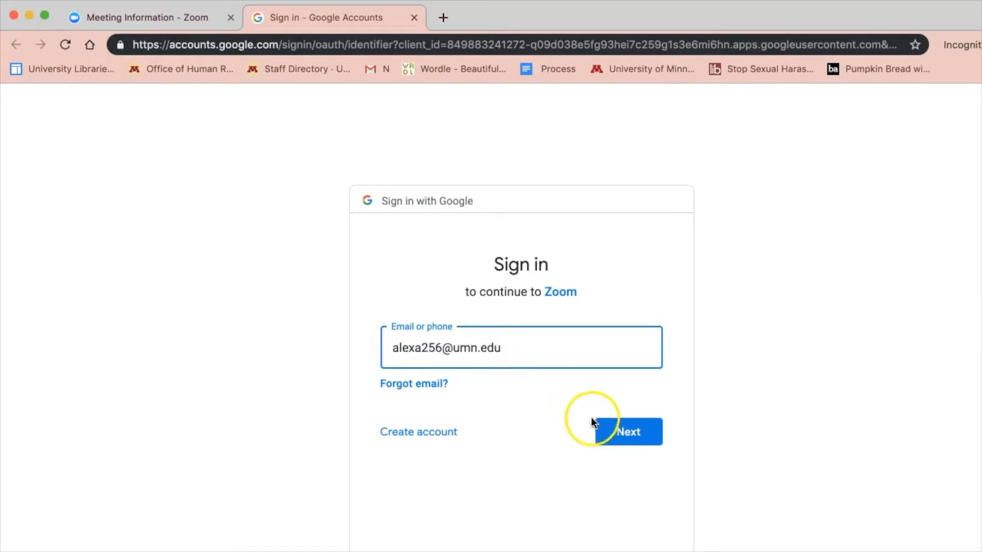
pyautogui.click(615, 435)
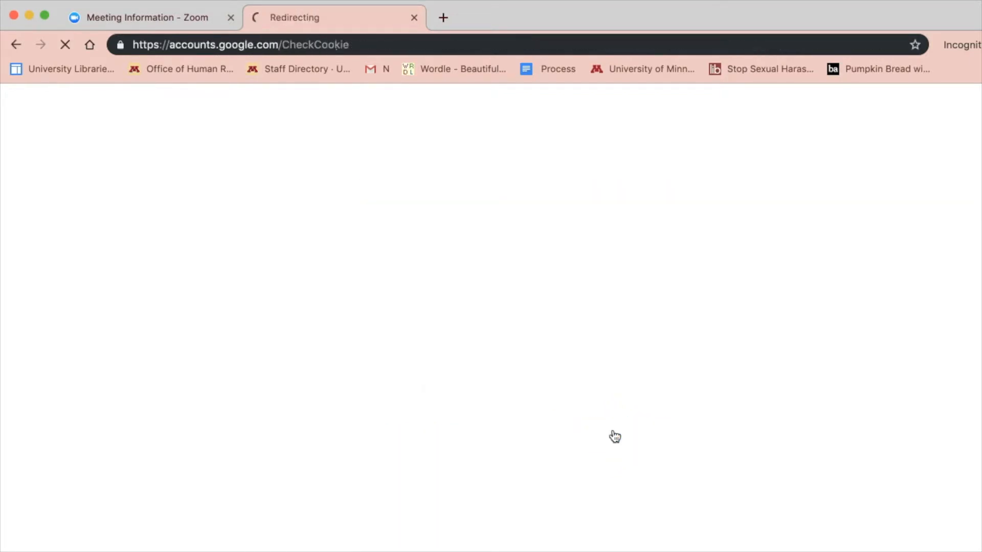
pyautogui.click(629, 544)
# Step: Add three colleagues as event guests by searching their names and picking the suggestions
pyautogui.click(665, 307)
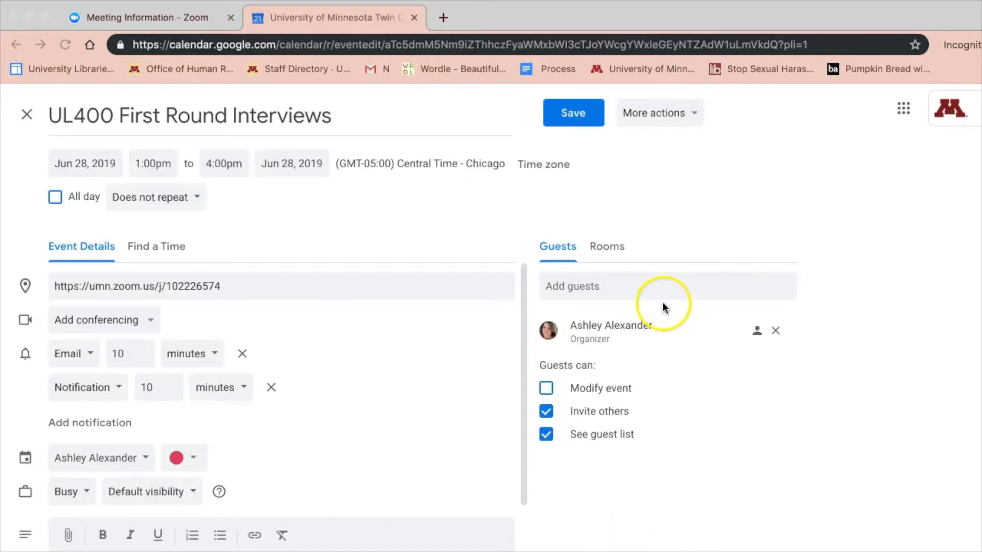
pyautogui.click(642, 287)
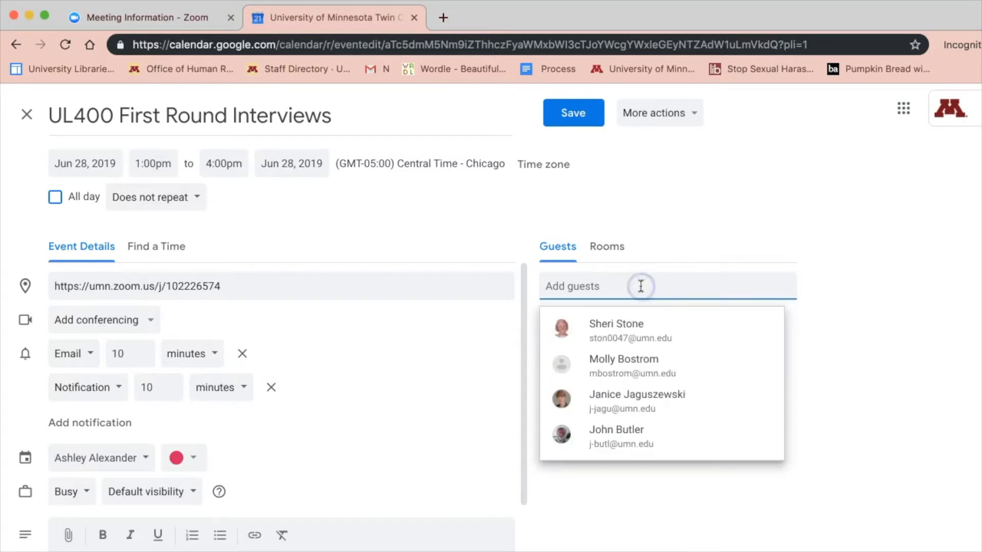
pyautogui.click(634, 328)
pyautogui.click(625, 291)
pyautogui.write('molly')
pyautogui.click(644, 327)
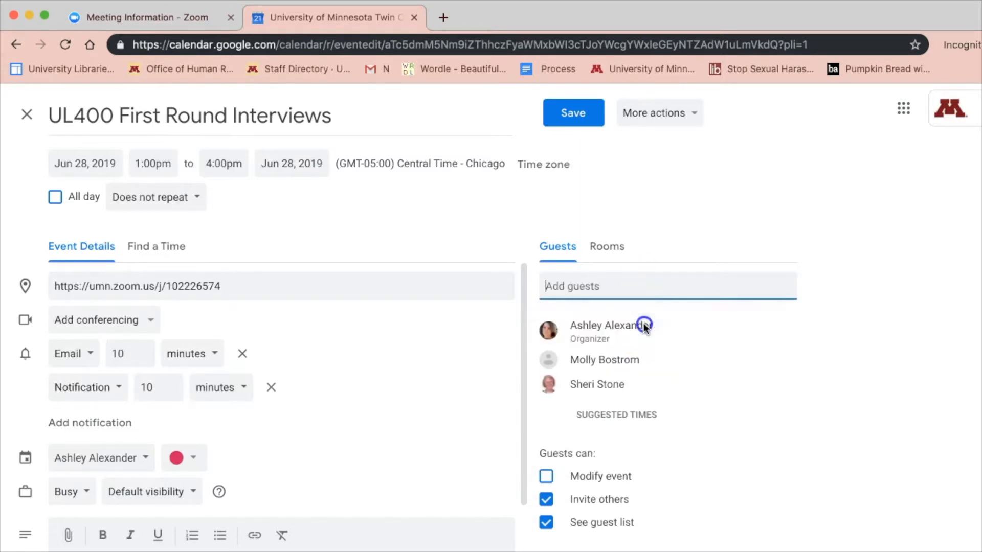
pyautogui.click(627, 287)
pyautogui.write('jani')
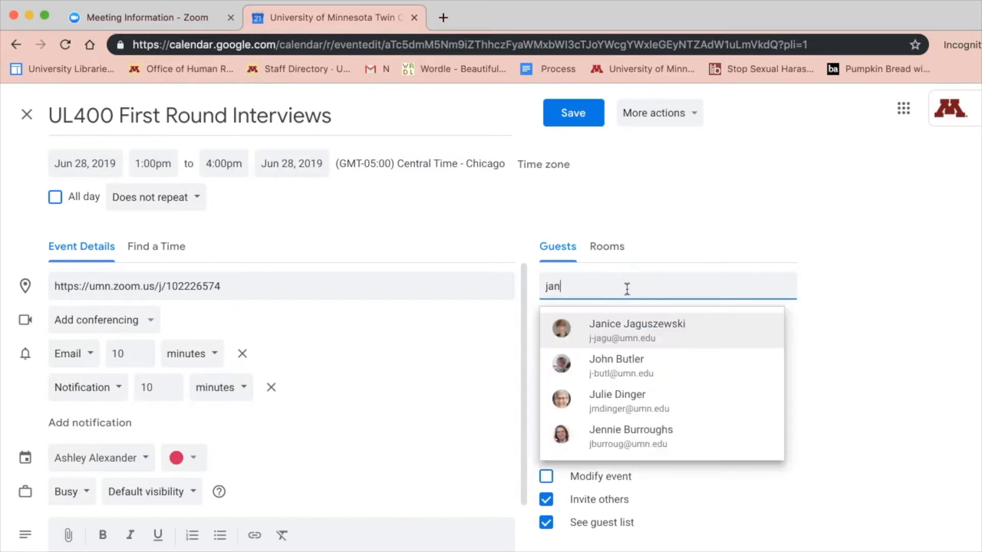
pyautogui.click(638, 327)
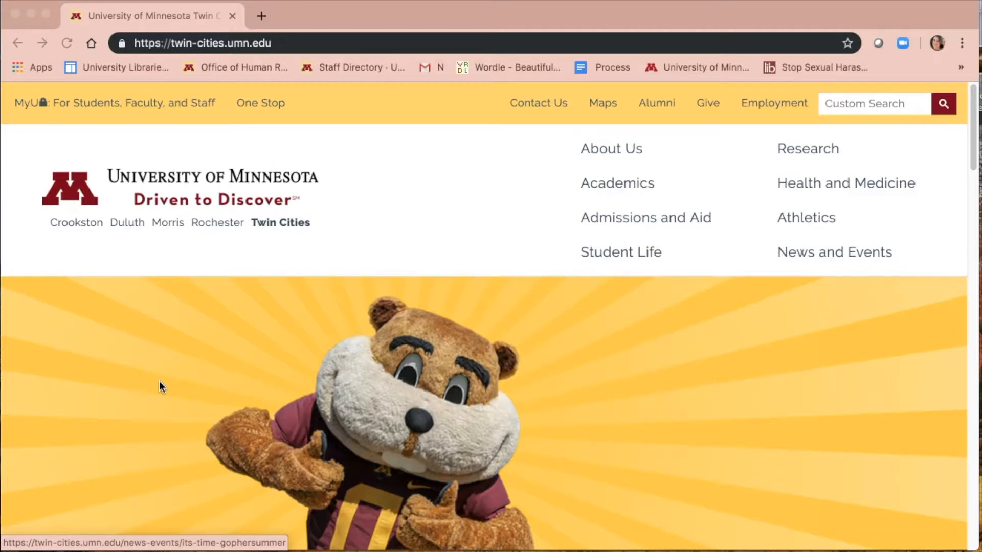
# Step: Go to umn.zoom.us and log in to reach the My Meetings list
pyautogui.click(271, 43)
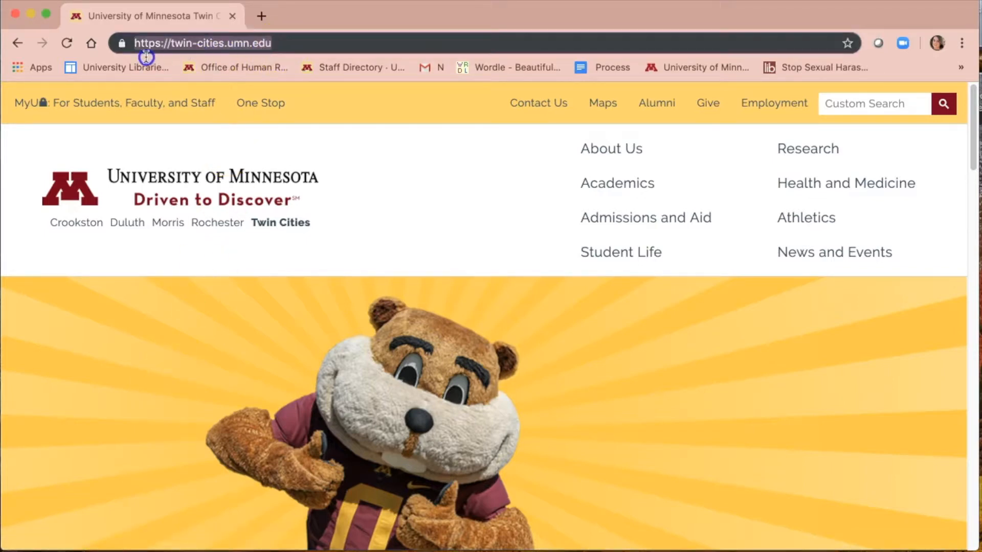
pyautogui.write('umn.z')
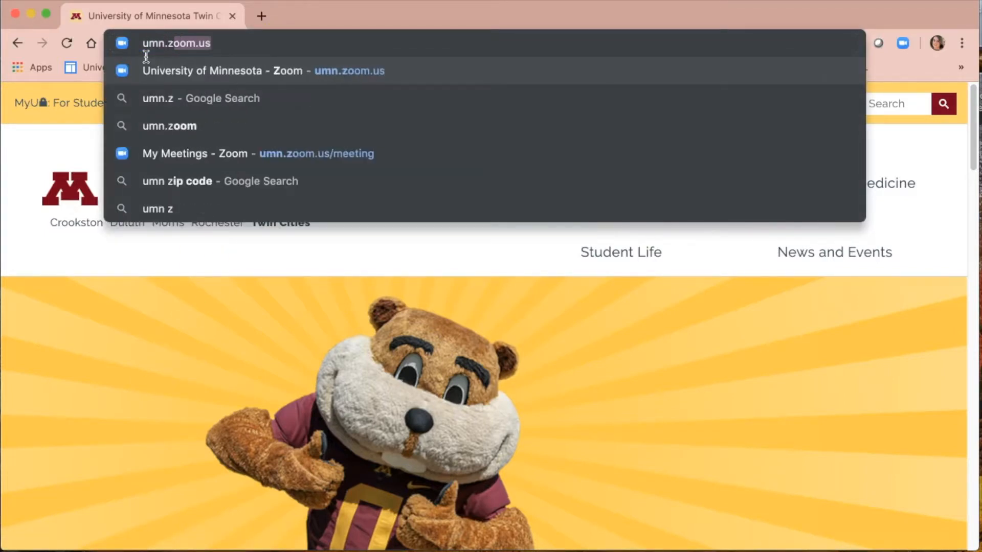
pyautogui.write('oom.')
pyautogui.press('Return')
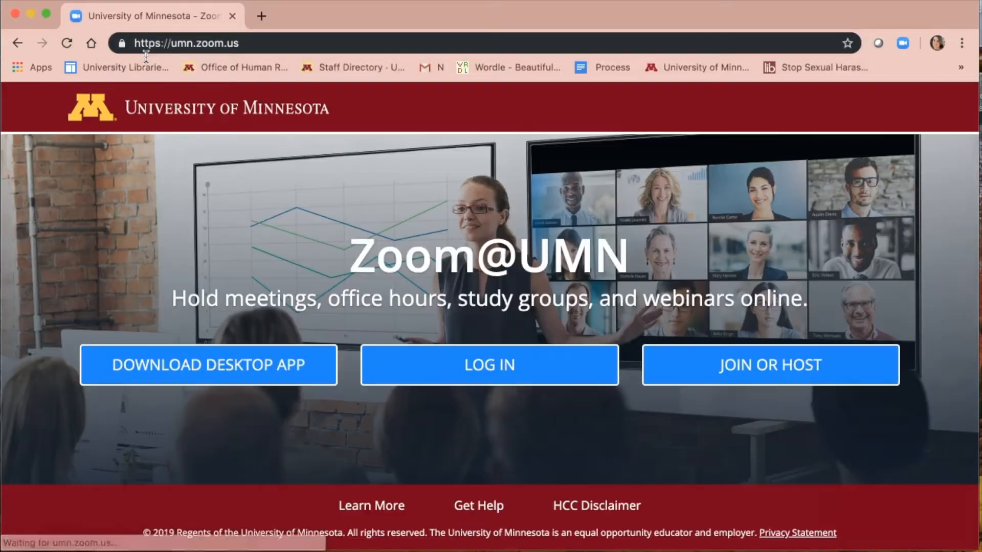
pyautogui.click(435, 382)
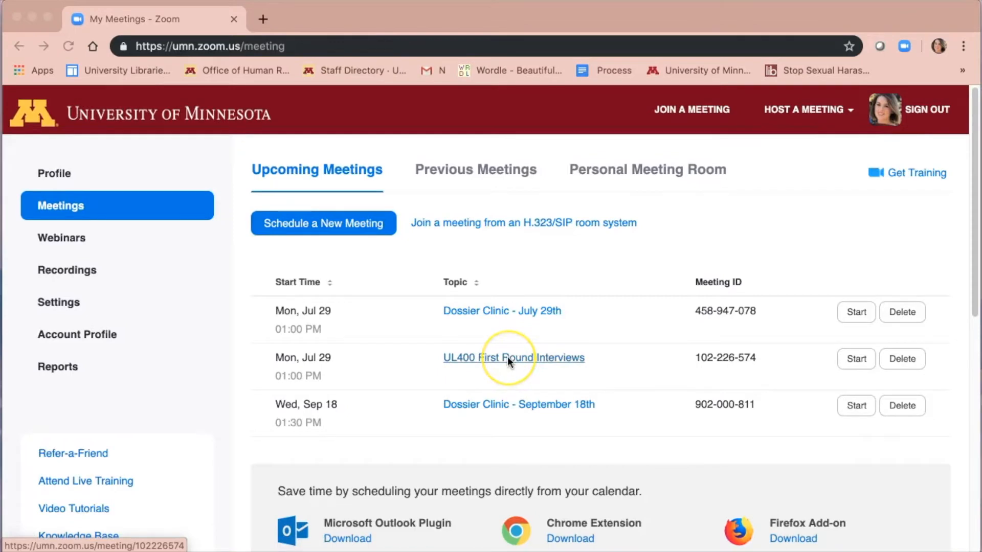
# Step: Start the UL400 First Round Interviews meeting and join with computer audio
pyautogui.click(854, 360)
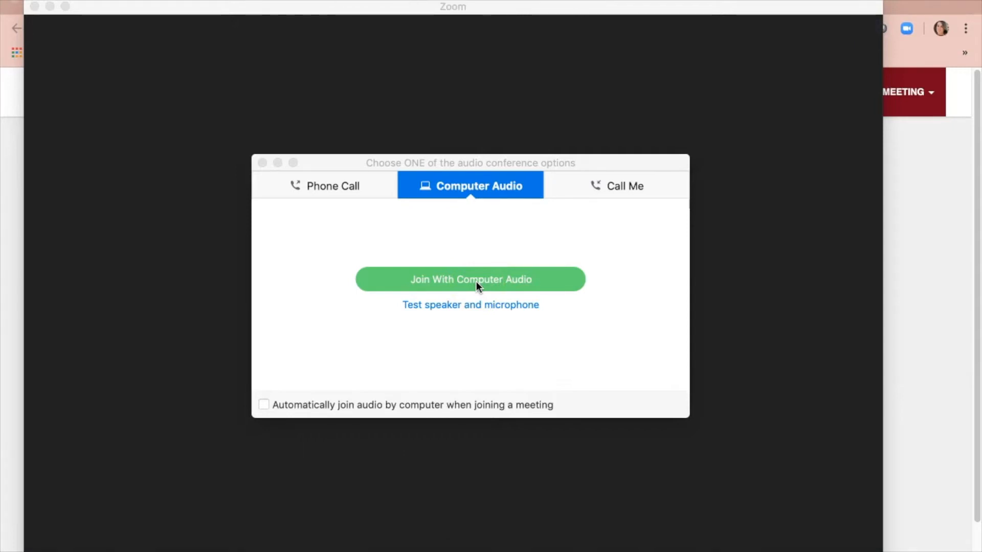
pyautogui.click(339, 186)
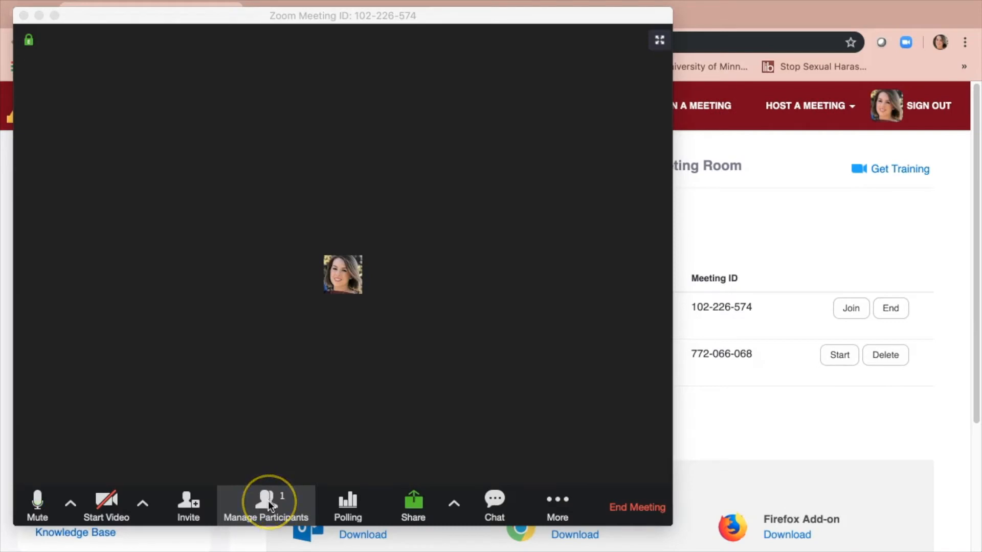
# Step: Open the participants panel and admit Candidate 1 from the waiting room
pyautogui.click(274, 504)
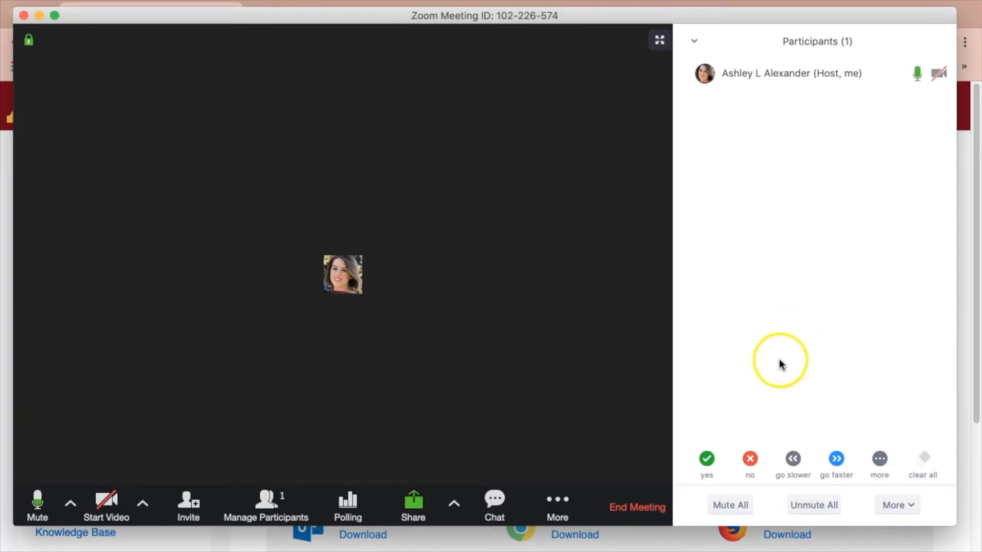
pyautogui.moveTo(729, 79)
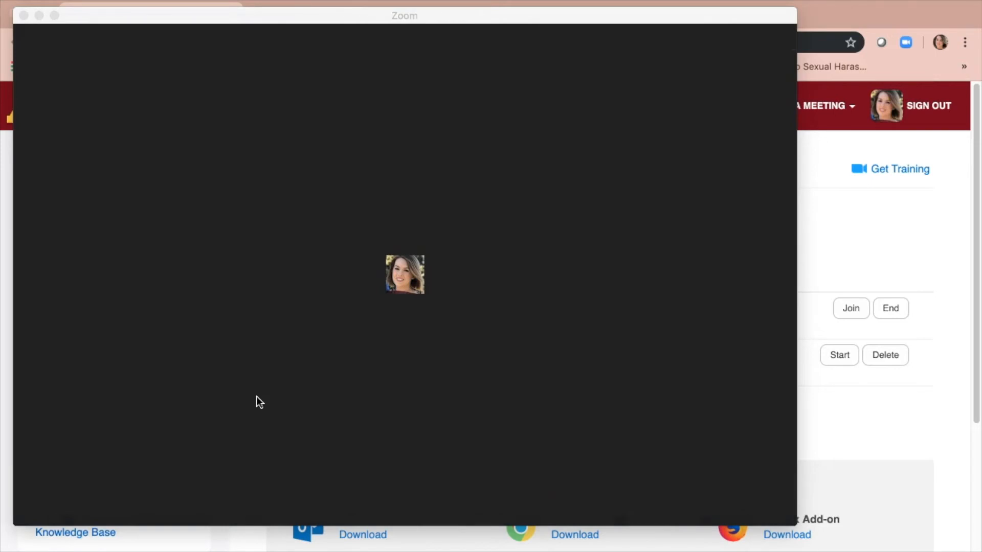
pyautogui.click(290, 434)
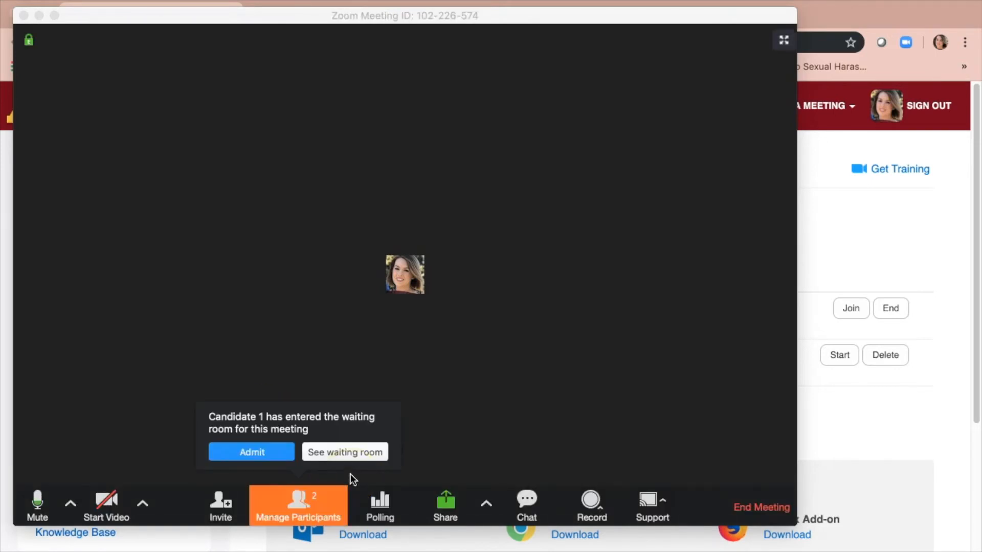
pyautogui.click(259, 454)
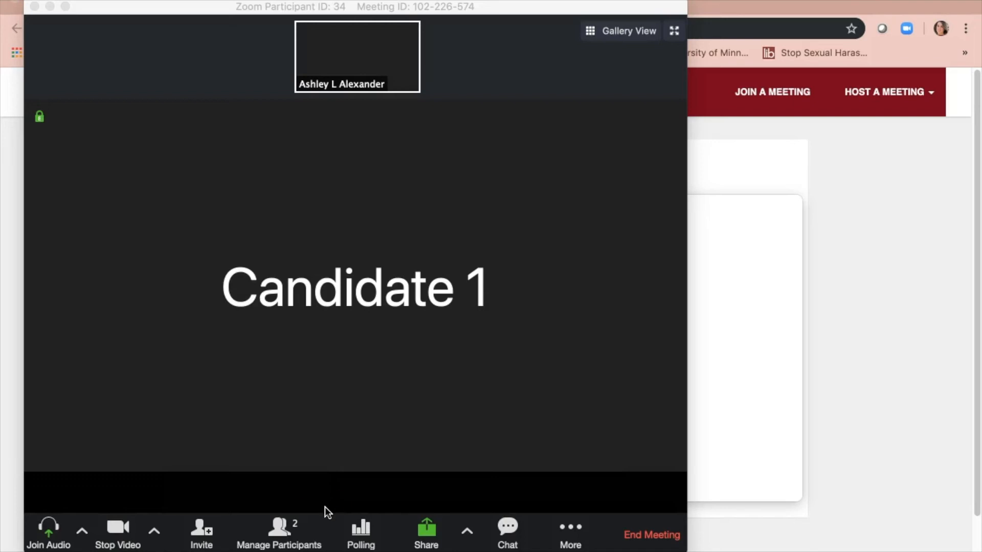
# Step: Remove Candidate 1 via More > Remove, confirm, then choose End Meeting
pyautogui.click(281, 536)
pyautogui.click(283, 540)
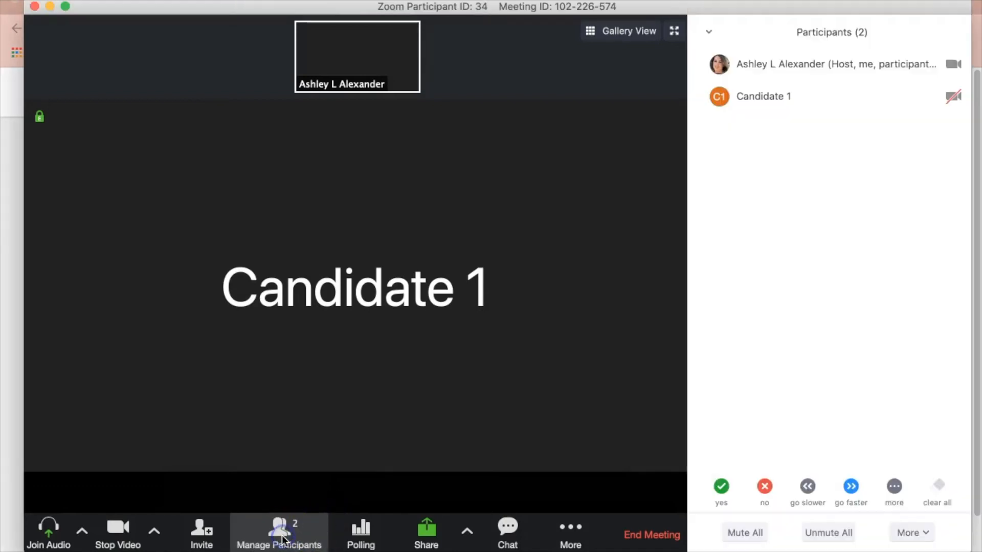
pyautogui.moveTo(879, 105)
pyautogui.click(934, 97)
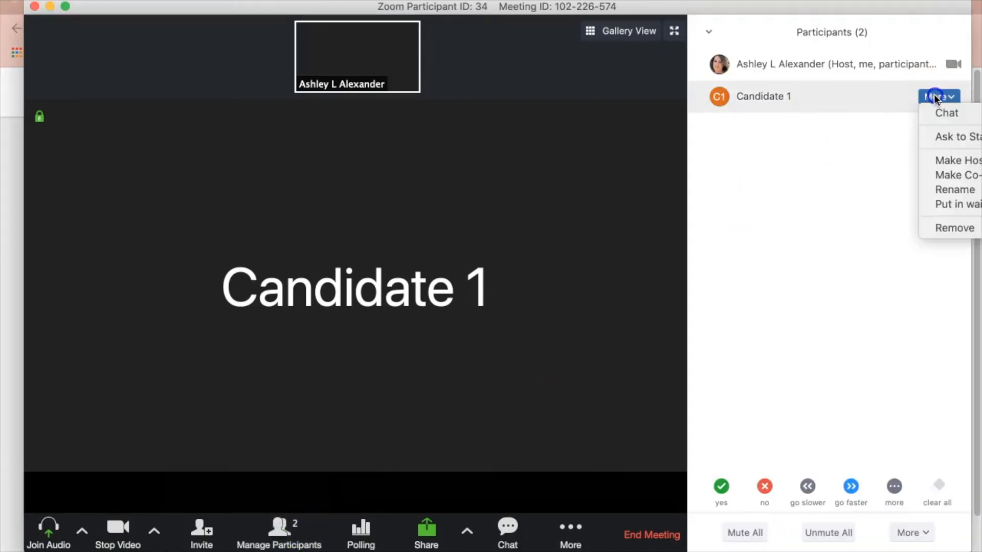
pyautogui.click(956, 228)
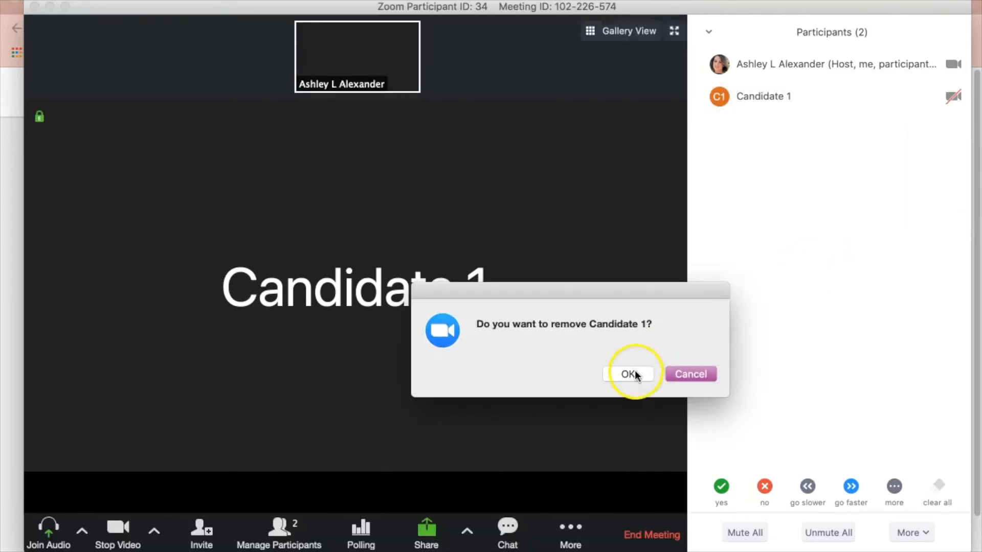
pyautogui.click(633, 374)
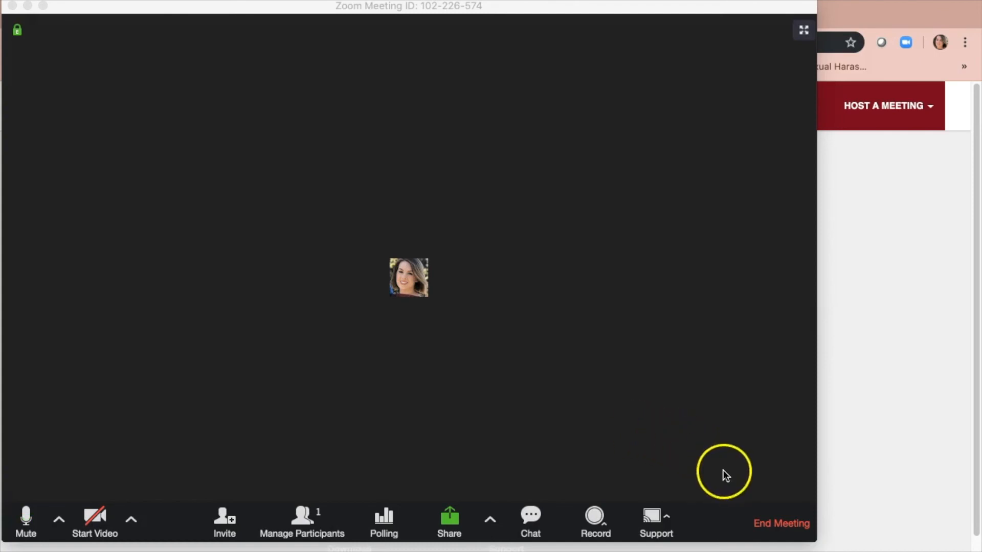
pyautogui.click(788, 534)
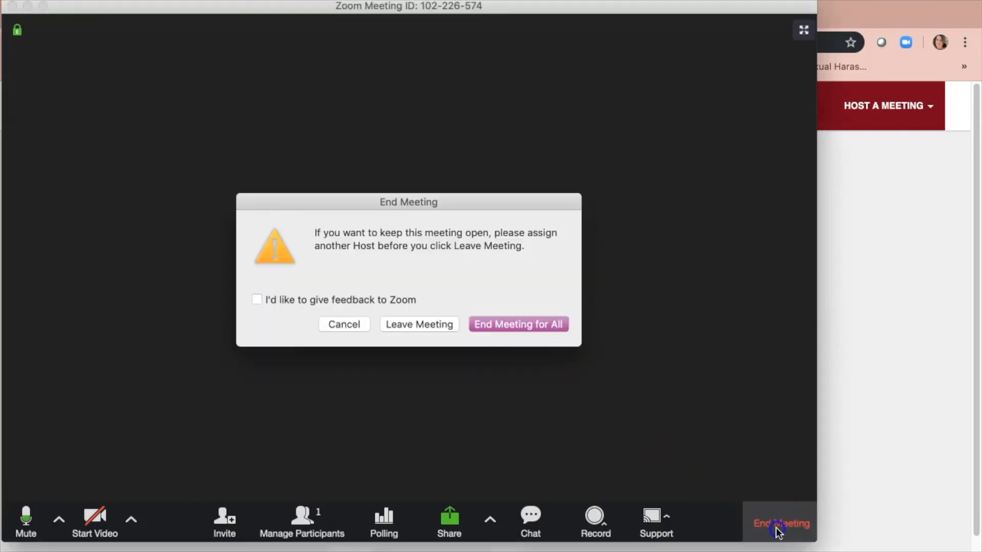